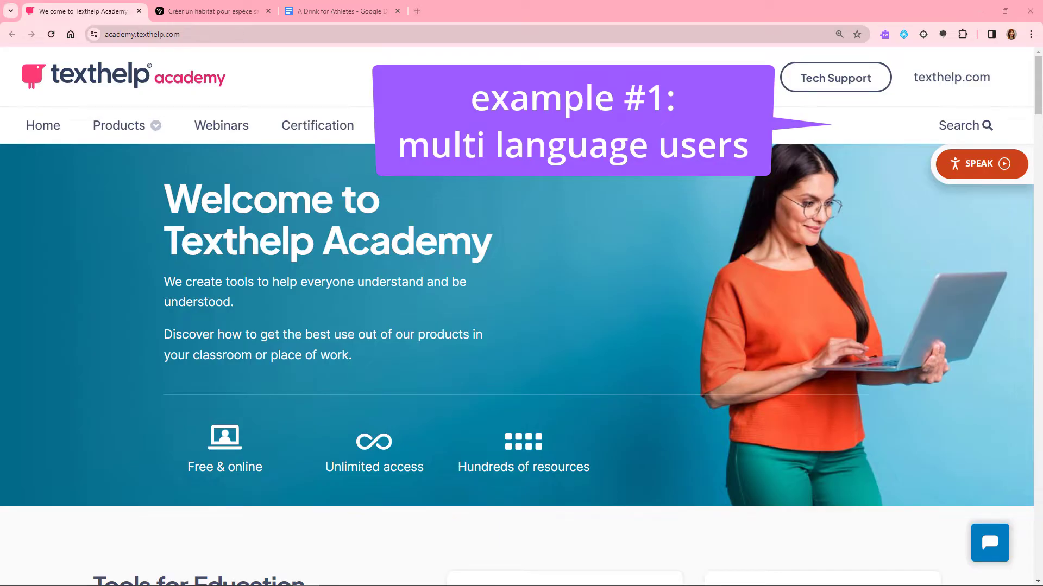
# - Open the Read&Write settings from the toolbar's extra options menu
pyautogui.click(884, 34)
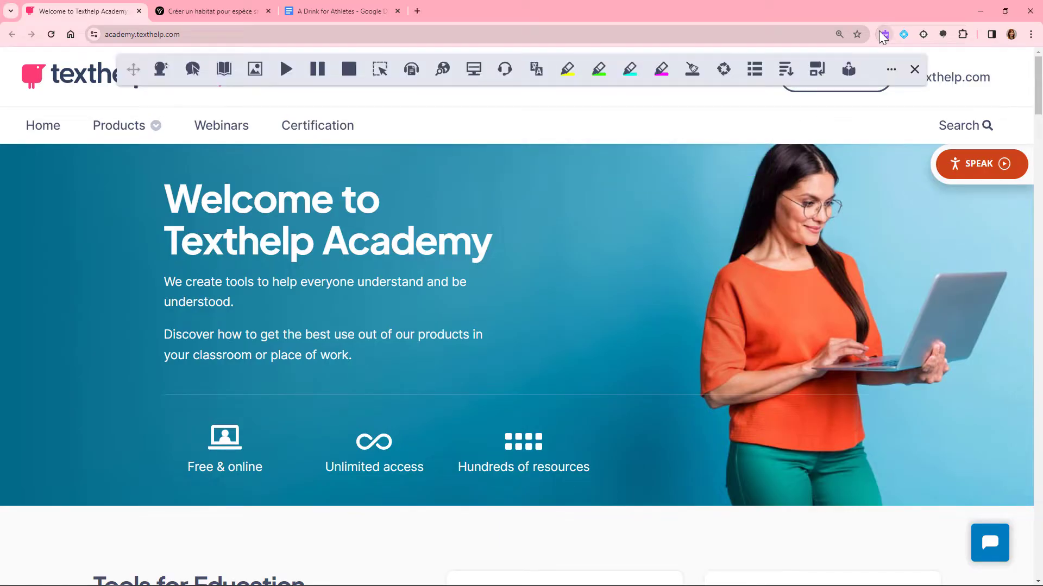
pyautogui.click(891, 69)
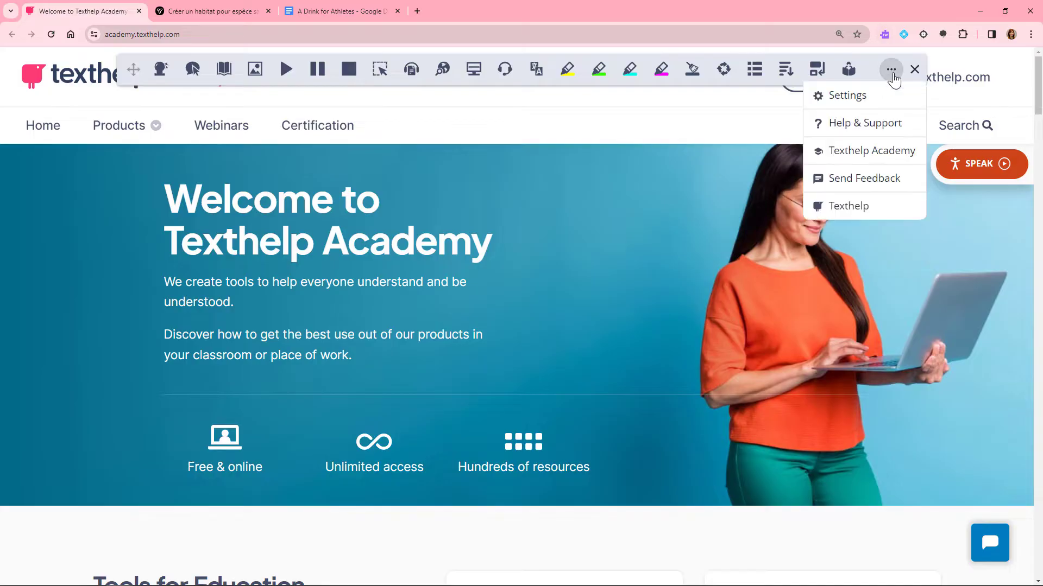
pyautogui.click(887, 98)
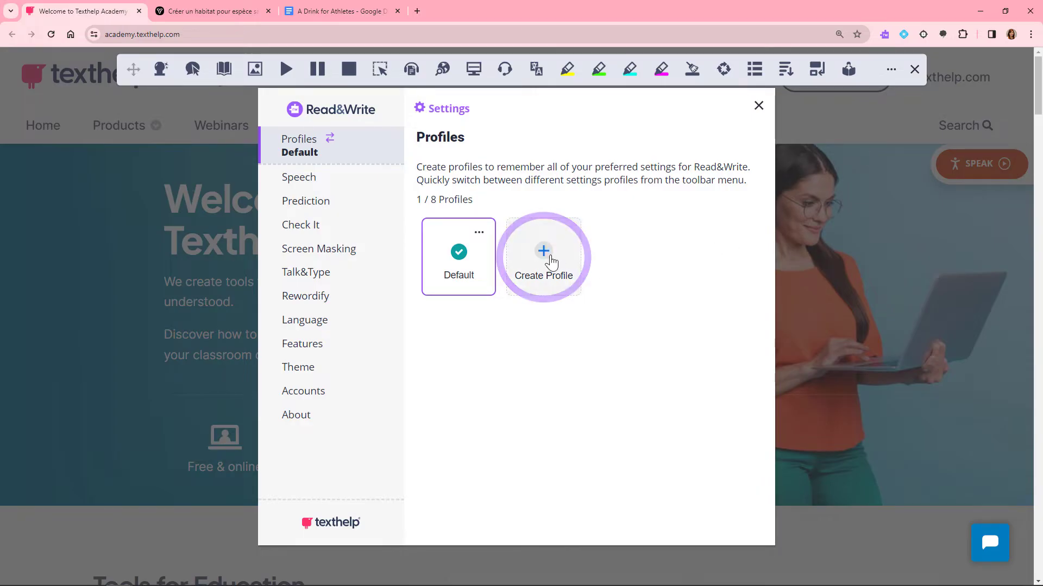
# - Create French and English profiles and make French the active profile
pyautogui.click(546, 256)
pyautogui.write('Fren')
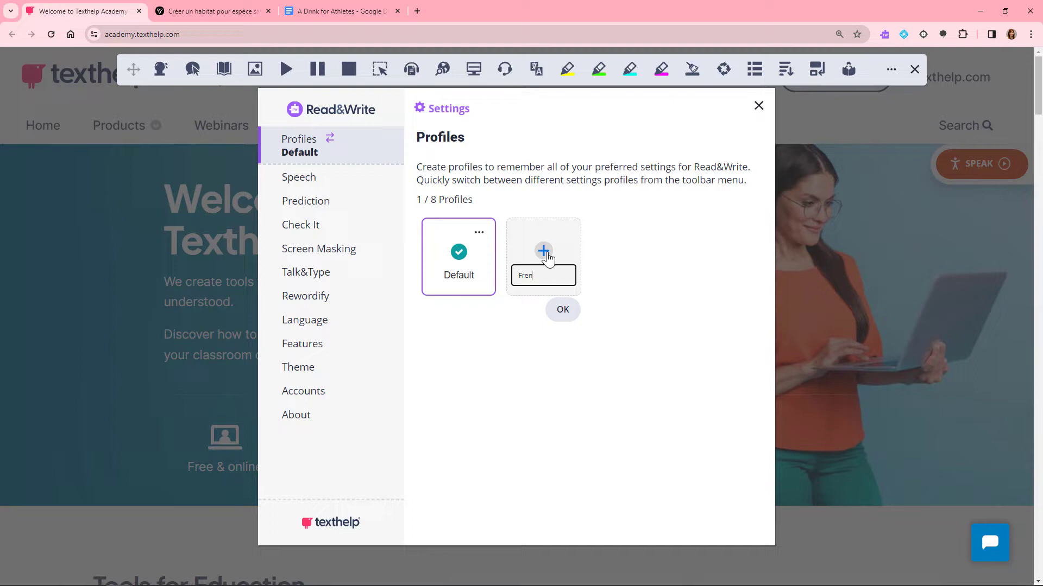
pyautogui.write('ch')
pyautogui.press('Return')
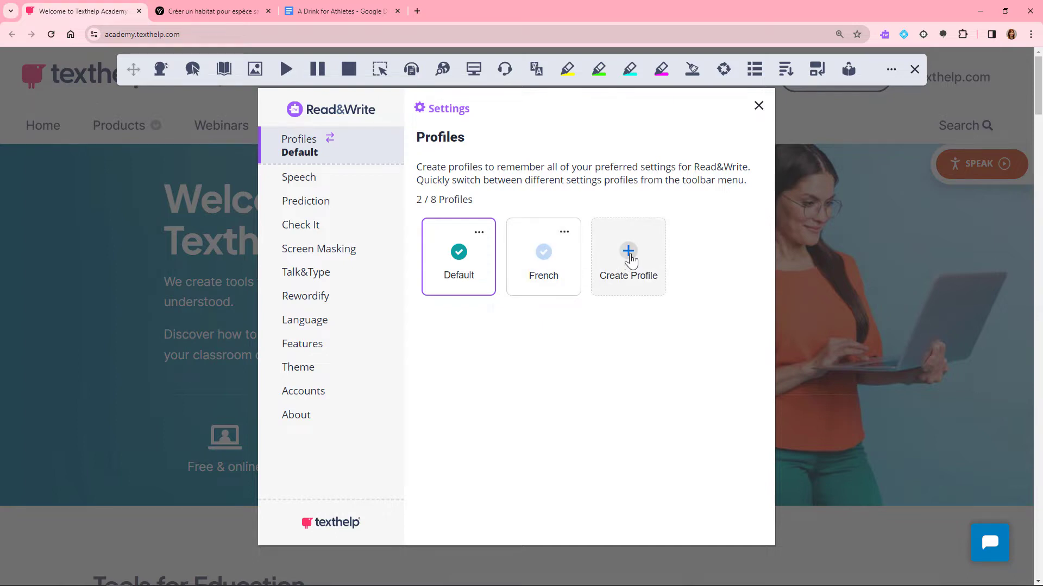
pyautogui.click(629, 256)
pyautogui.write('English')
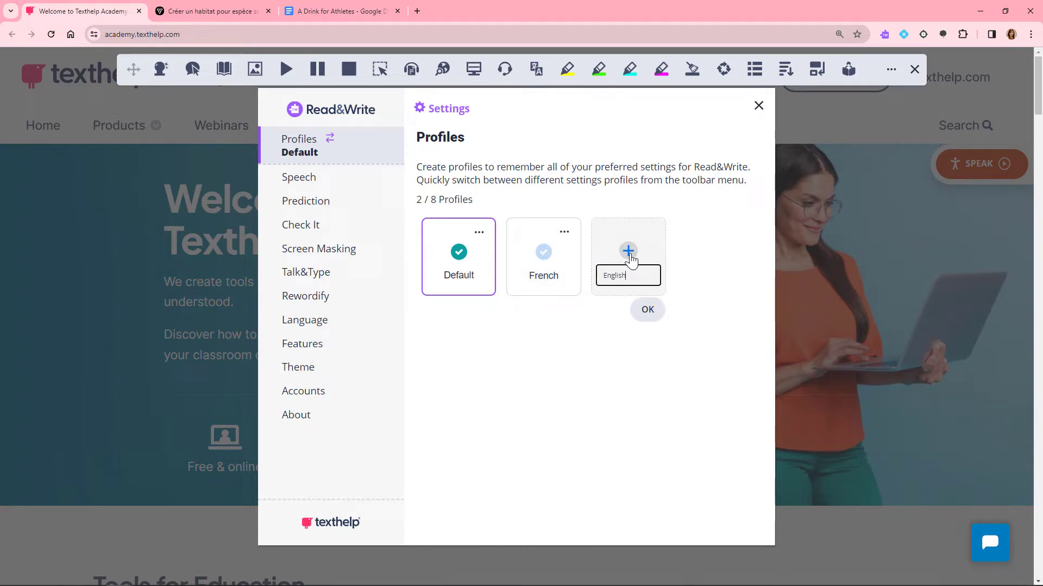
pyautogui.press('Return')
pyautogui.click(542, 286)
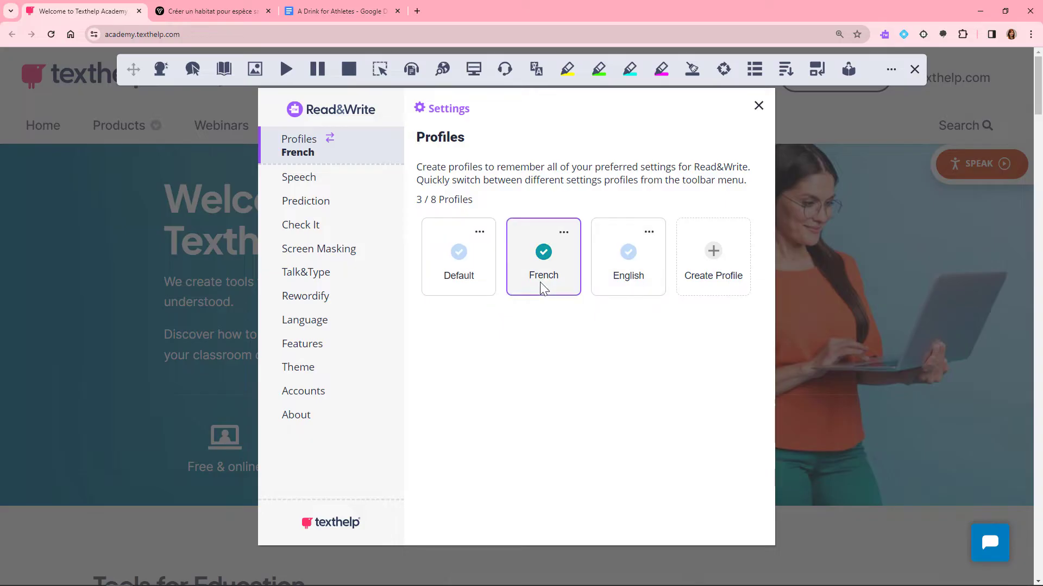
# - Set the French profile's interface and feature languages to Français
pyautogui.click(309, 322)
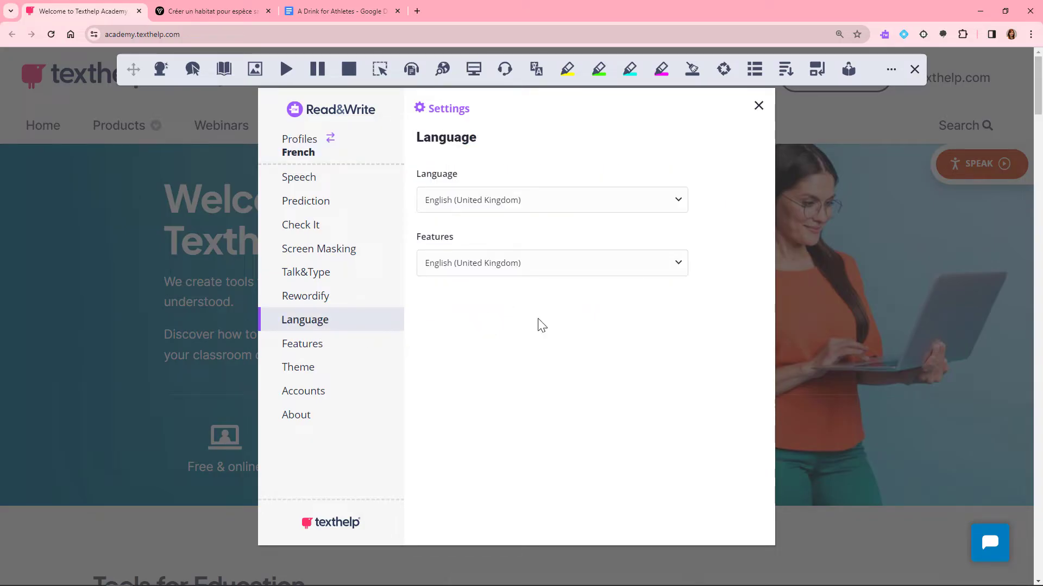
pyautogui.click(678, 204)
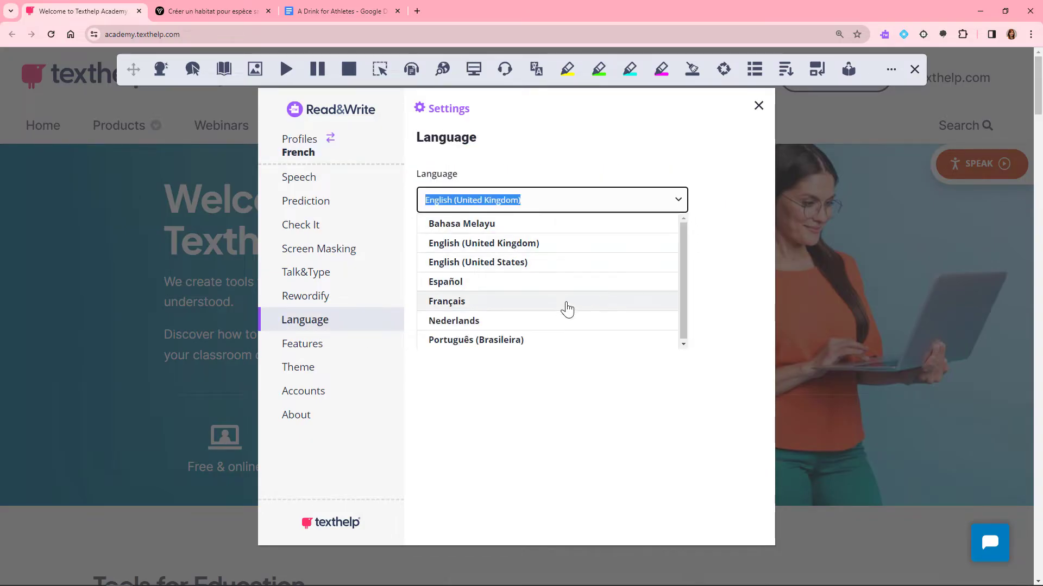
pyautogui.click(567, 308)
pyautogui.click(676, 265)
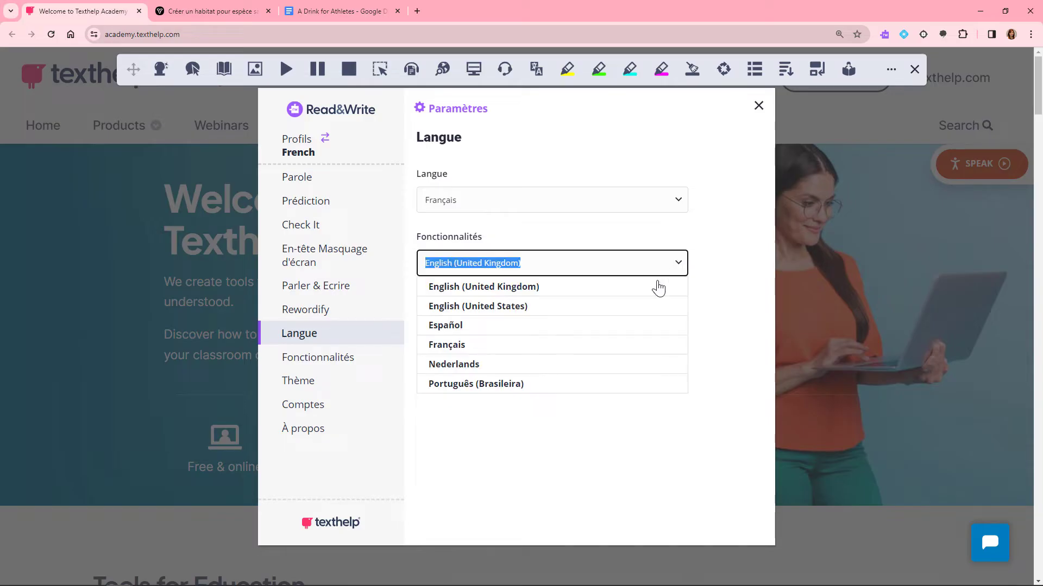
pyautogui.click(619, 347)
# - Give the French profile the French (Canadian) Female Amelie voice
pyautogui.click(352, 187)
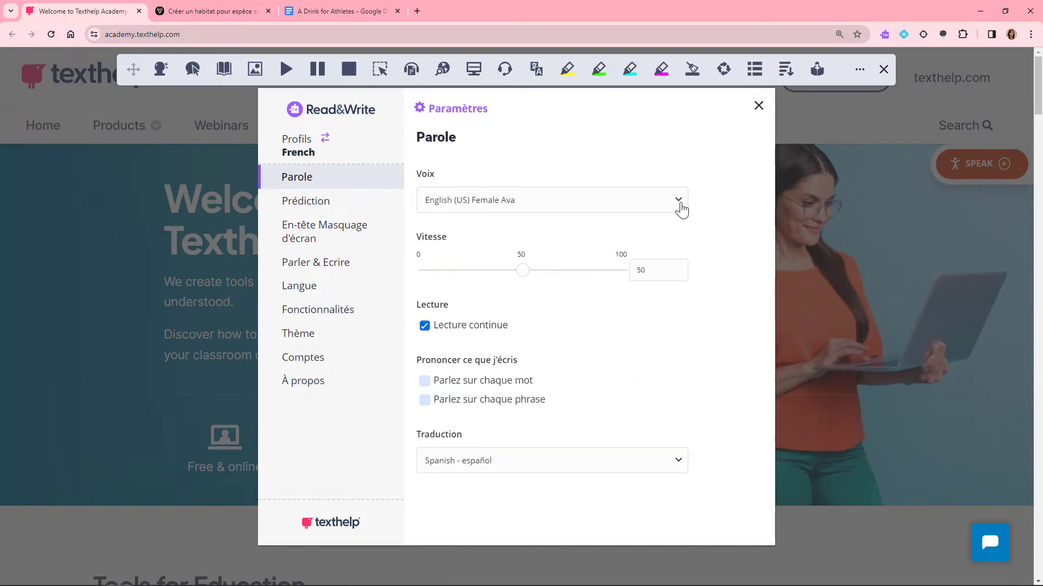
pyautogui.click(681, 209)
pyautogui.scroll(-3, 682, 258)
pyautogui.click(562, 273)
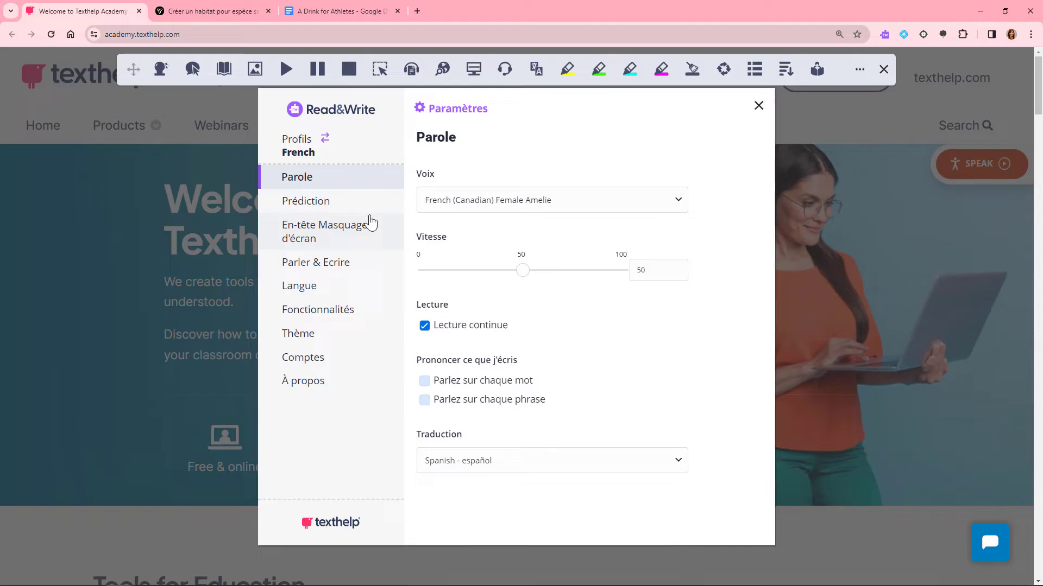
# - Activate the English profile and set its language to English (United States)
pyautogui.click(376, 154)
pyautogui.click(624, 277)
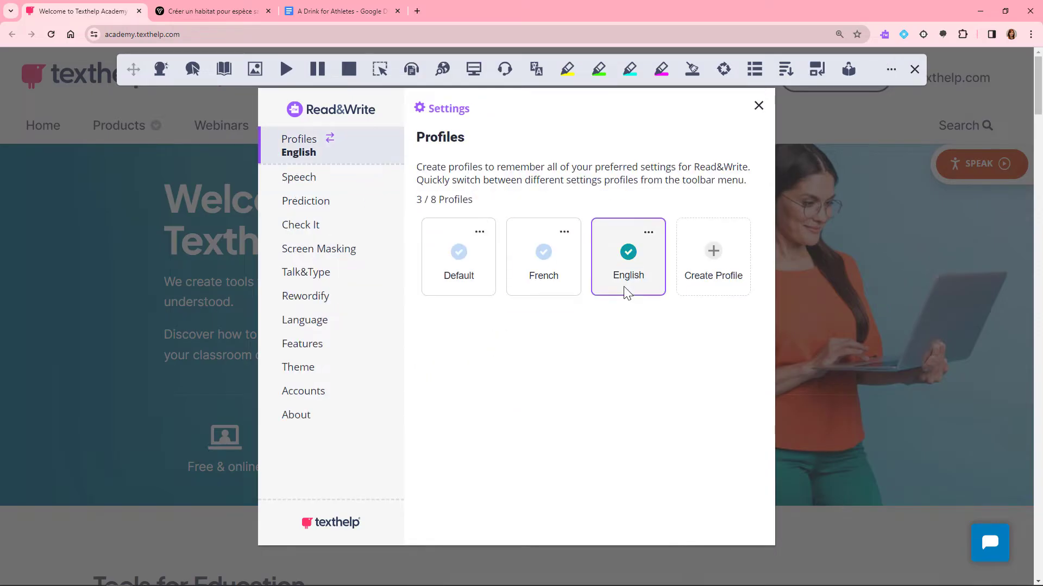
pyautogui.click(363, 322)
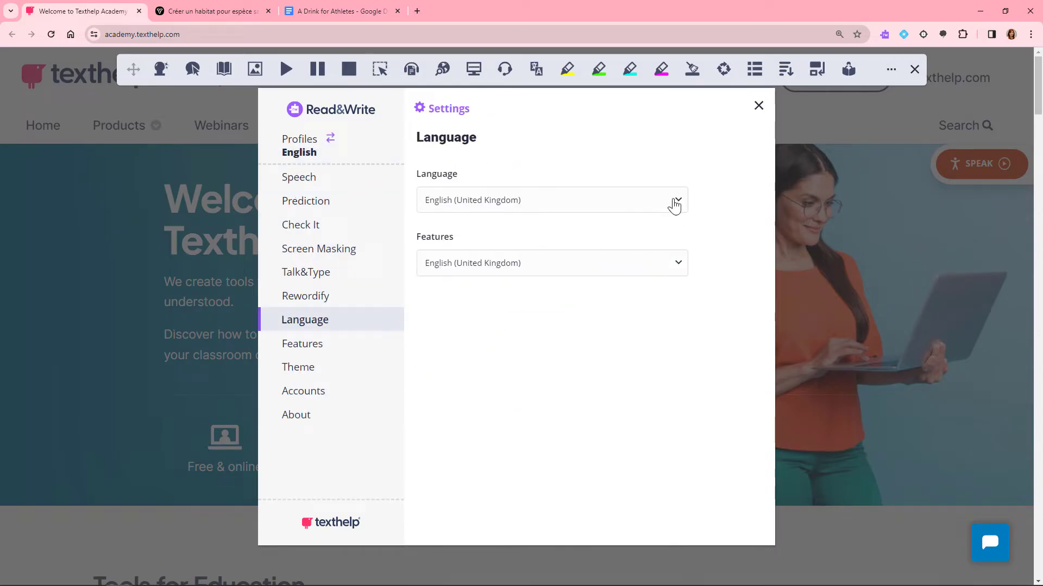
pyautogui.click(673, 203)
pyautogui.click(570, 263)
pyautogui.click(690, 271)
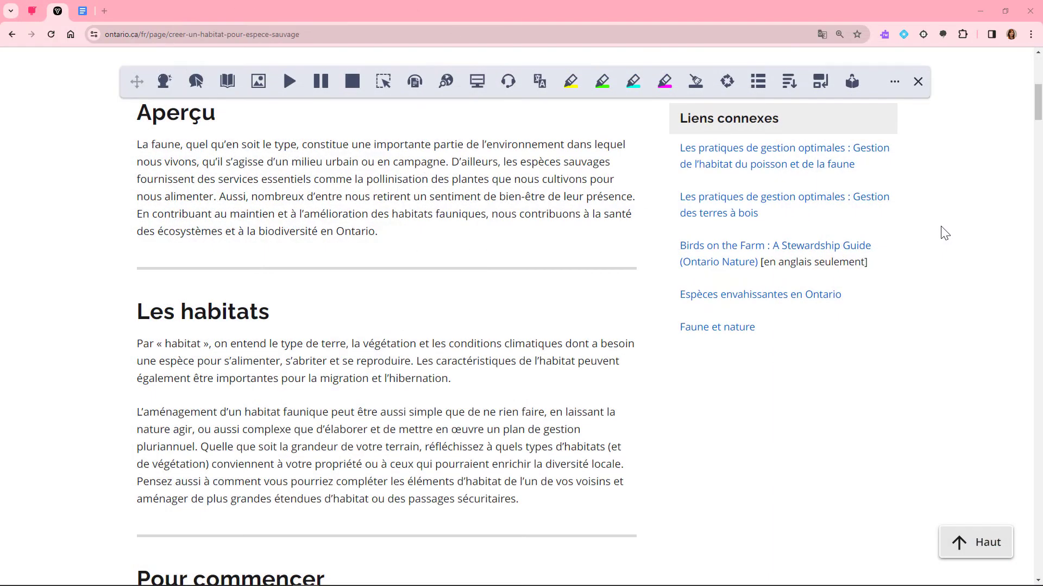
# - Switch to the French profile, read the French paragraph aloud, then stop
pyautogui.click(894, 83)
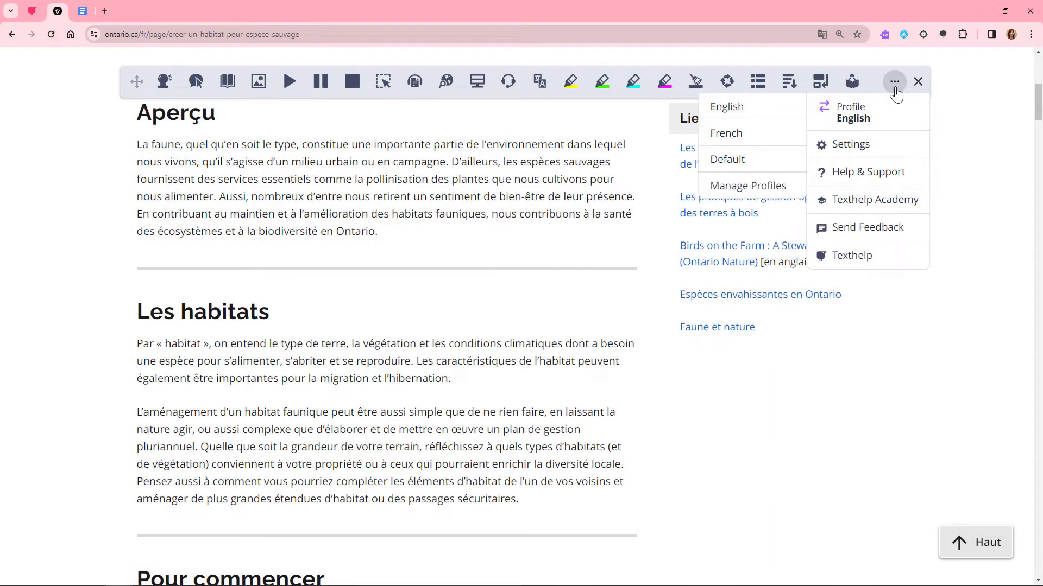
pyautogui.click(740, 135)
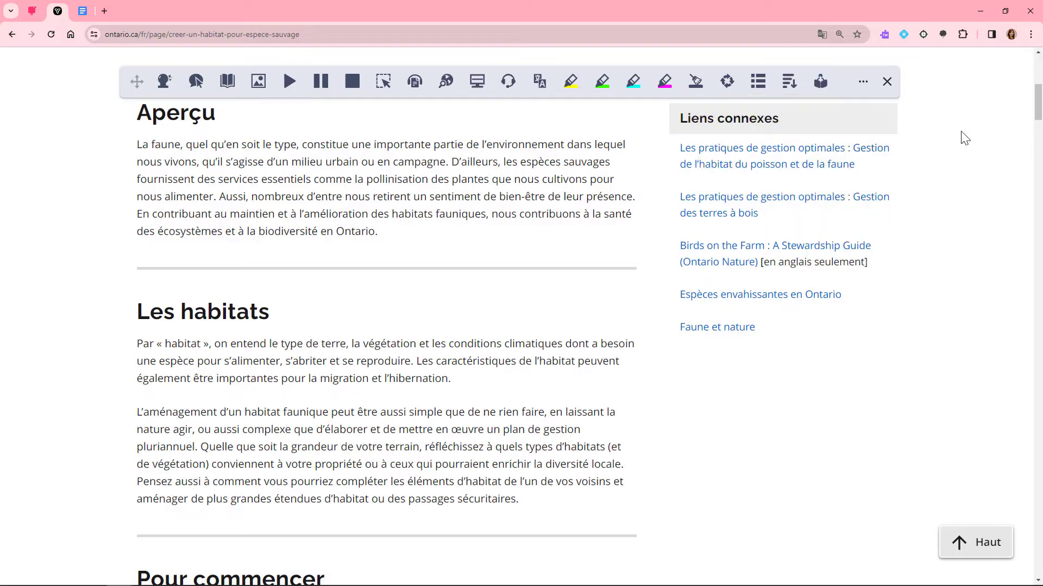
pyautogui.click(195, 82)
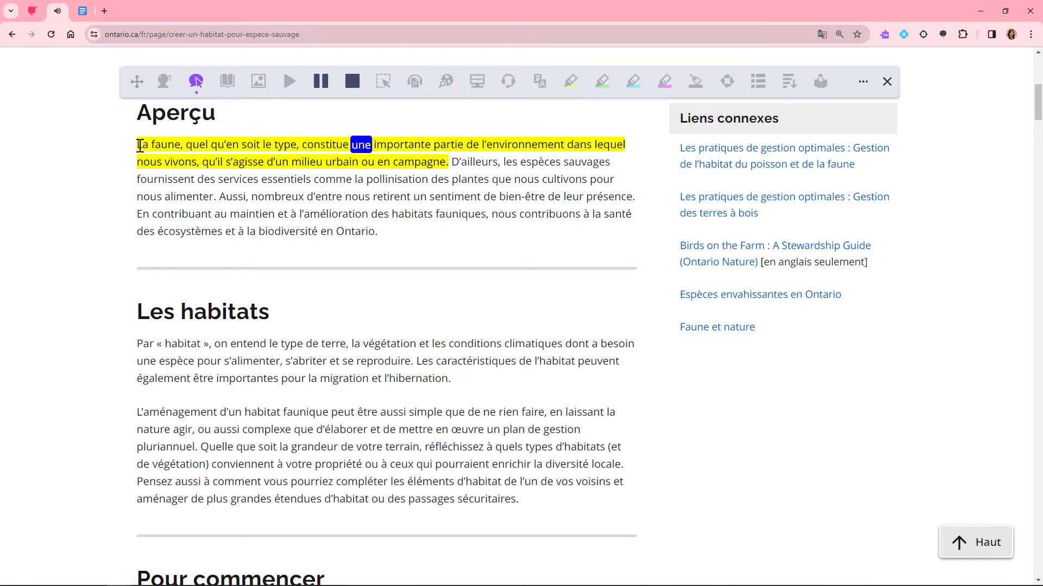
pyautogui.click(194, 83)
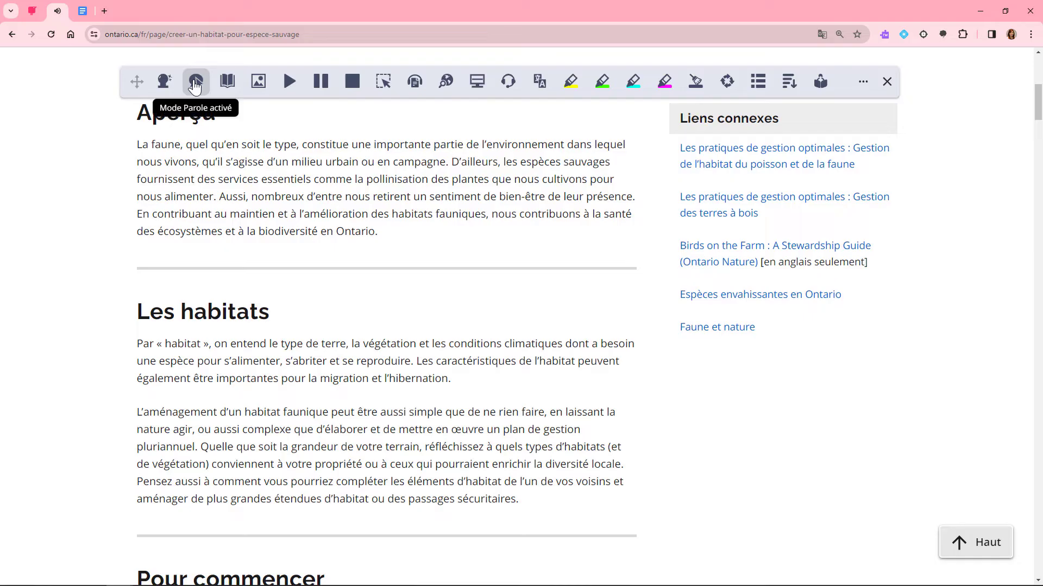
# - Show Picture Dictionary images for l'environnement, then switch to the A Drink for Athletes document
pyautogui.doubleClick(513, 144)
pyautogui.click(258, 82)
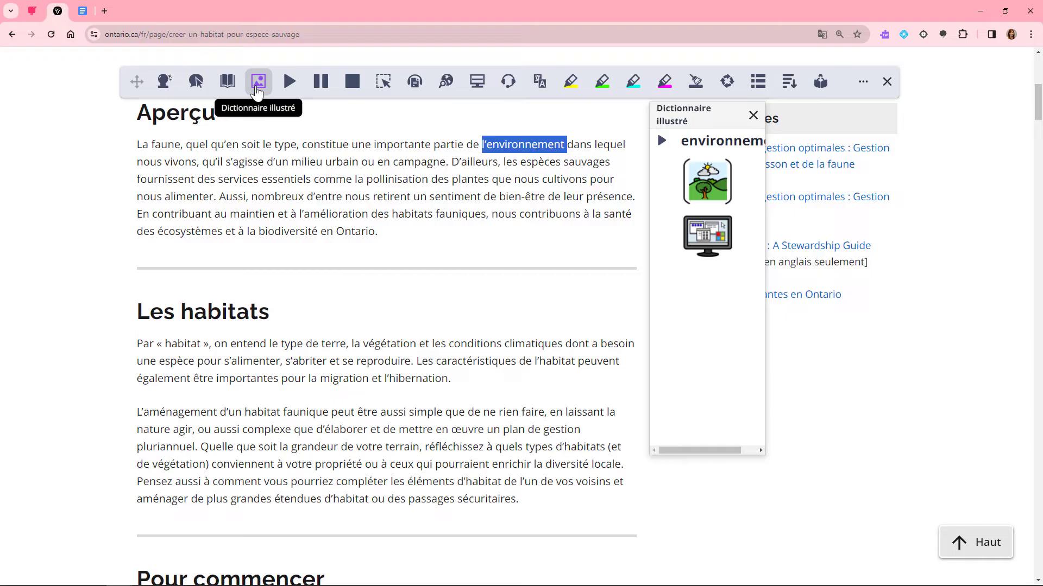
pyautogui.click(85, 14)
pyautogui.click(1001, 65)
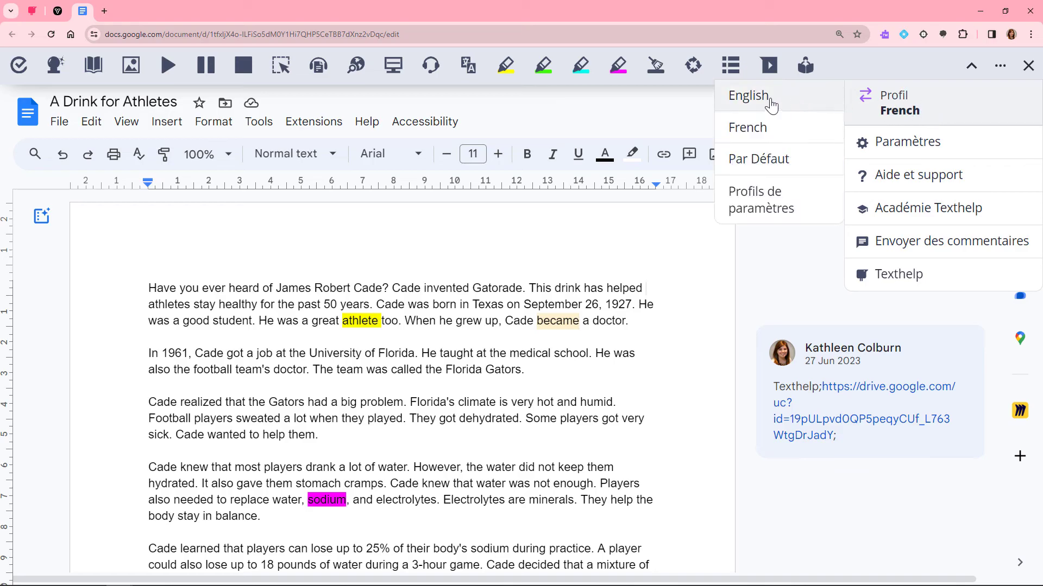
# - Using the English profile, read the document's opening lines aloud, then stop
pyautogui.click(750, 95)
pyautogui.click(128, 290)
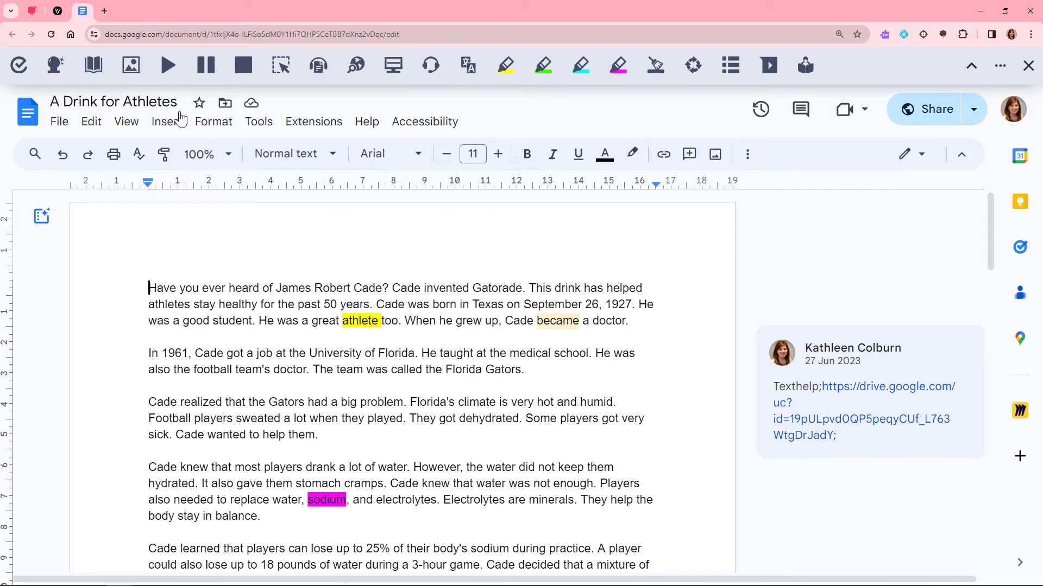
pyautogui.click(168, 67)
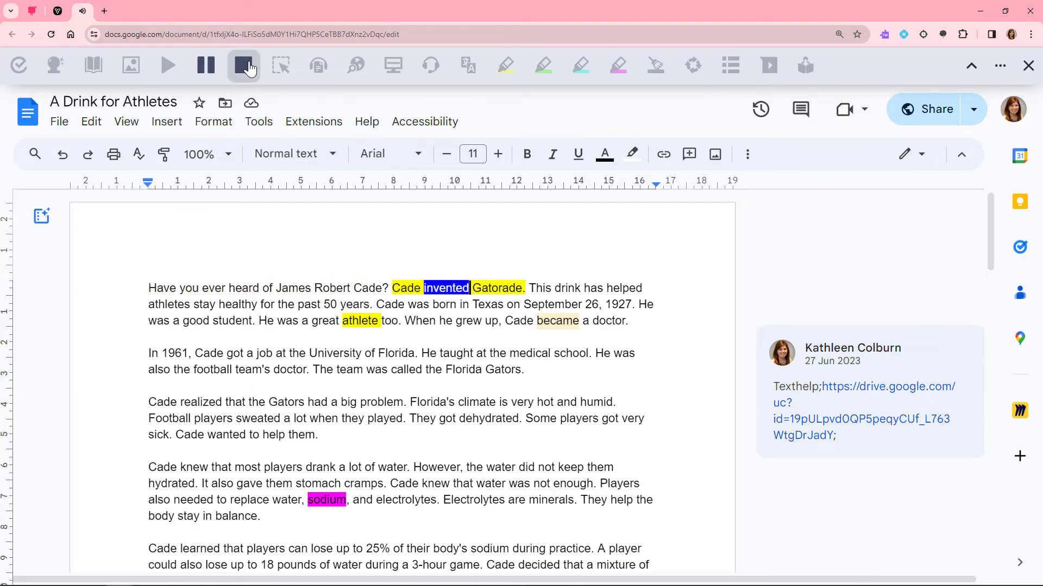
pyautogui.click(246, 68)
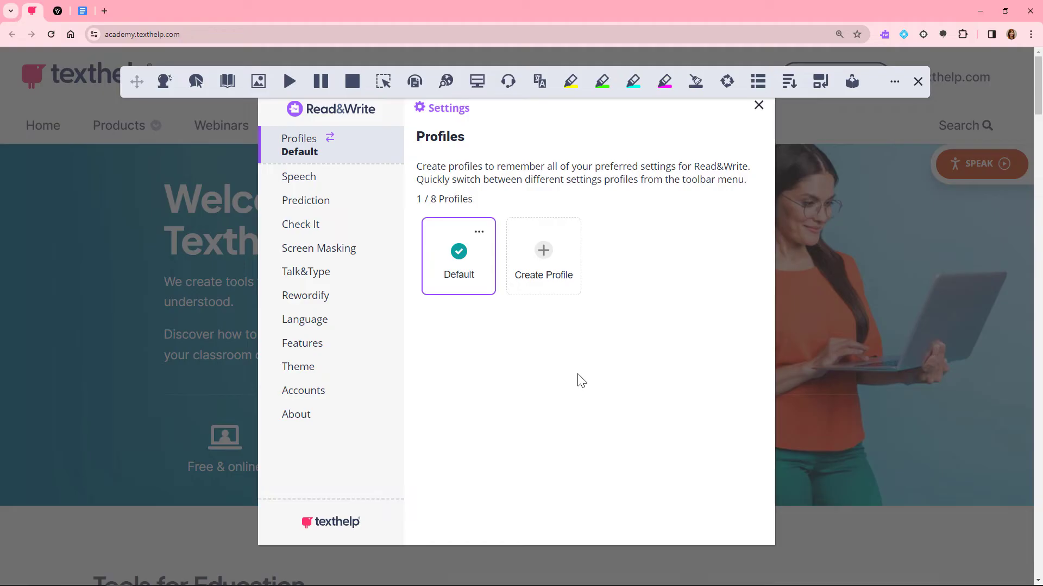
# - Create Reading, Writing and Research profiles
pyautogui.click(545, 254)
pyautogui.write('g')
pyautogui.press('Return')
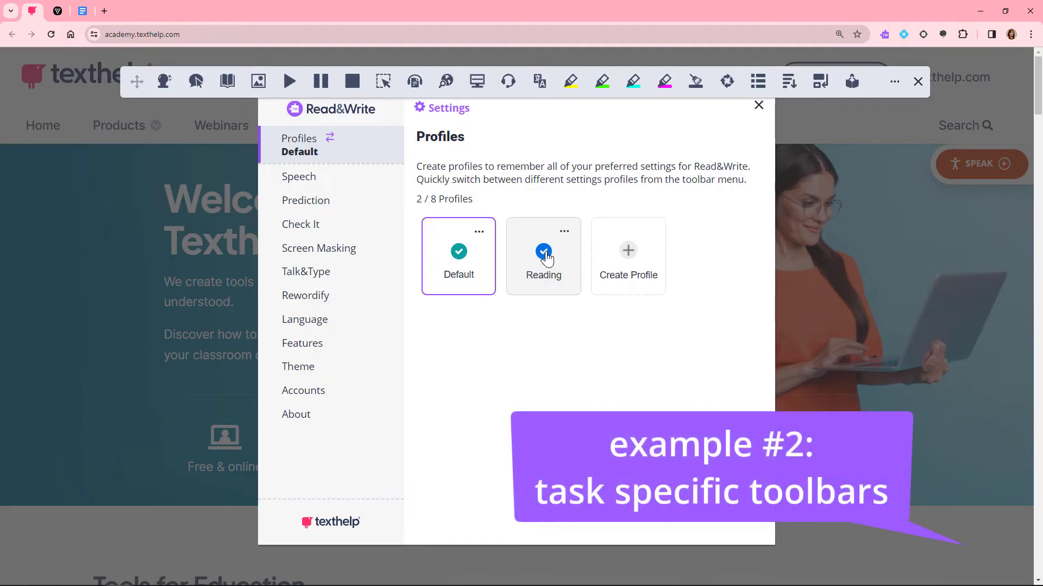
pyautogui.click(626, 253)
pyautogui.write('Wi')
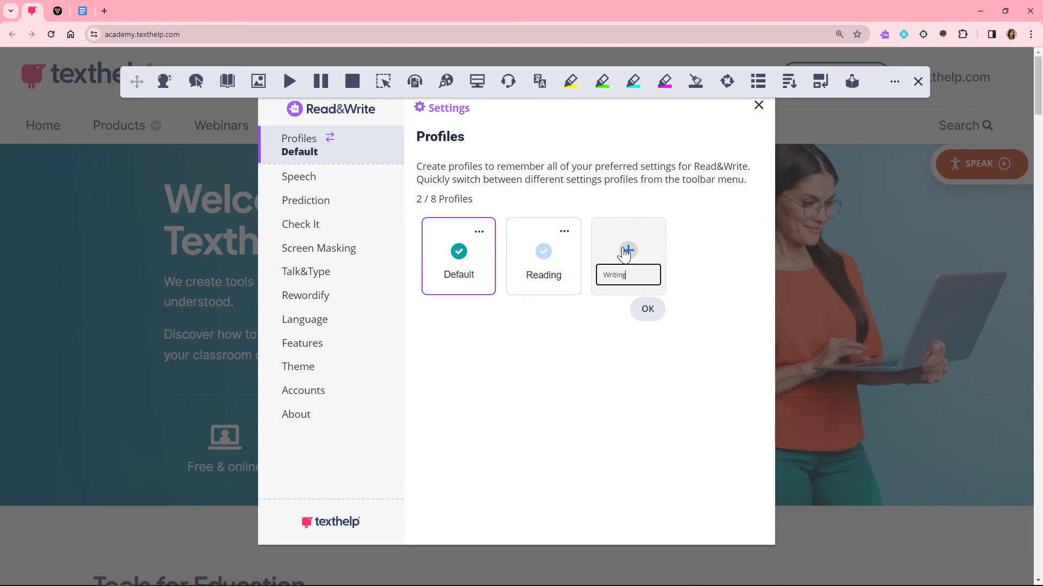
pyautogui.press('Return')
pyautogui.click(713, 252)
pyautogui.write('Research')
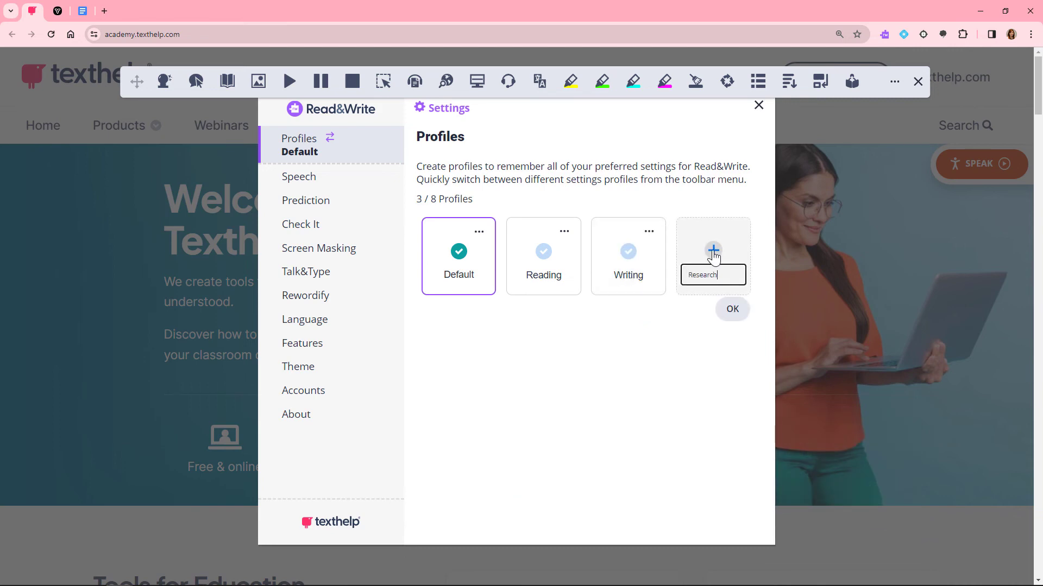
pyautogui.press('Return')
# - Activate the Reading profile and turn off its Check It and Prediction features
pyautogui.click(528, 281)
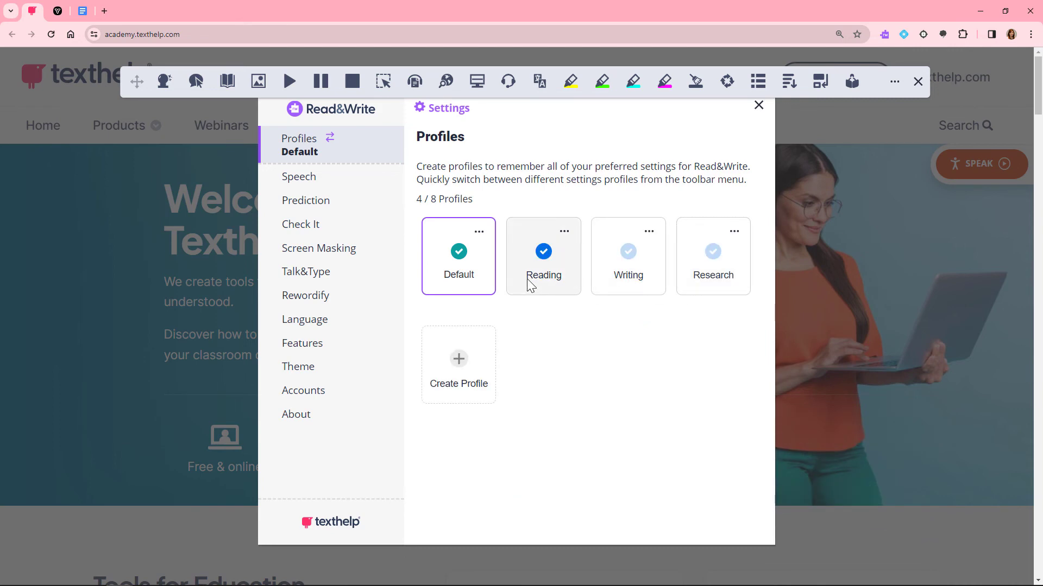
pyautogui.click(343, 348)
pyautogui.click(699, 188)
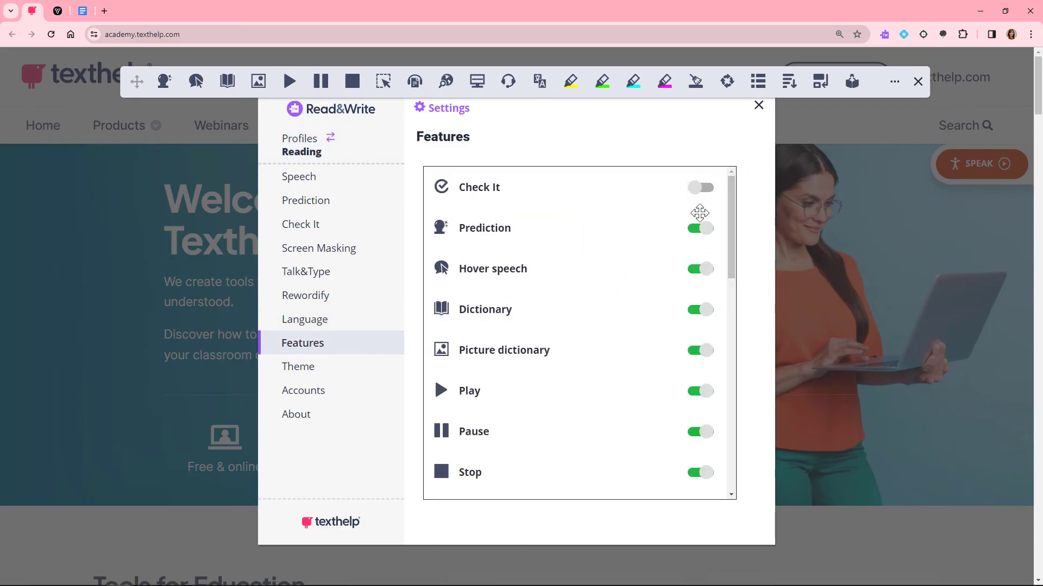
pyautogui.click(699, 228)
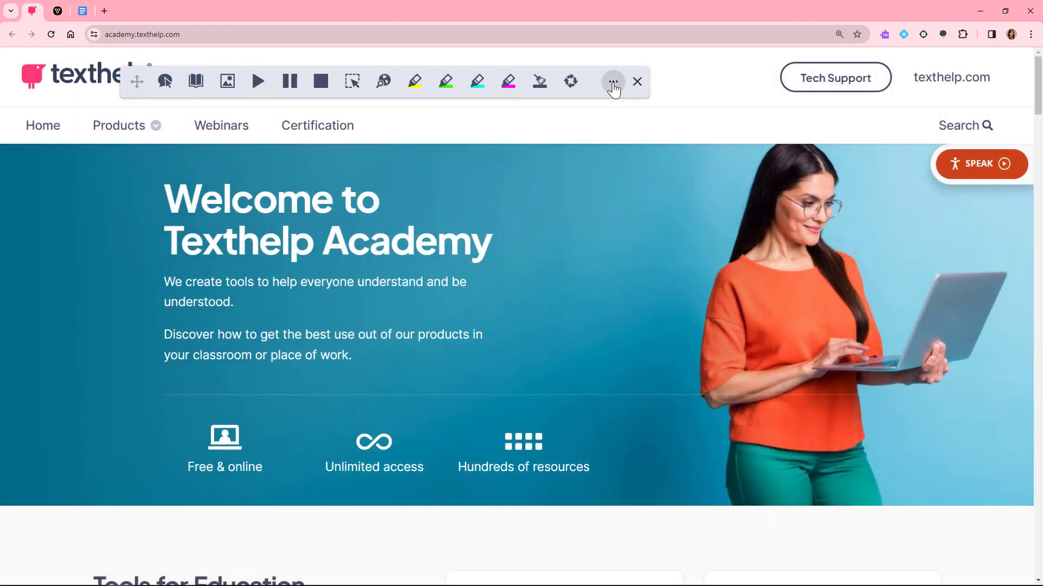
pyautogui.click(613, 86)
pyautogui.click(600, 119)
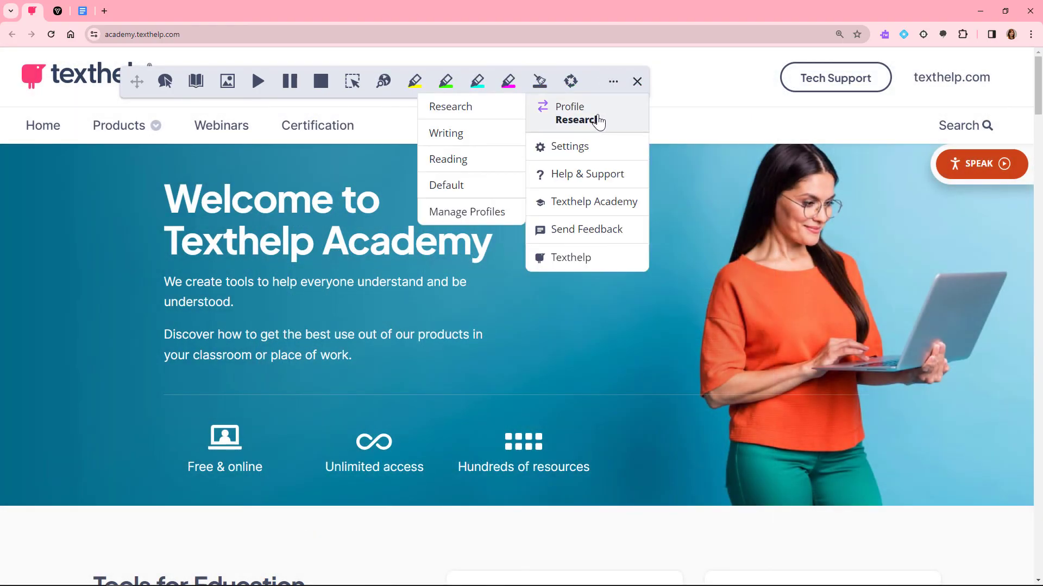
pyautogui.click(468, 158)
pyautogui.click(519, 84)
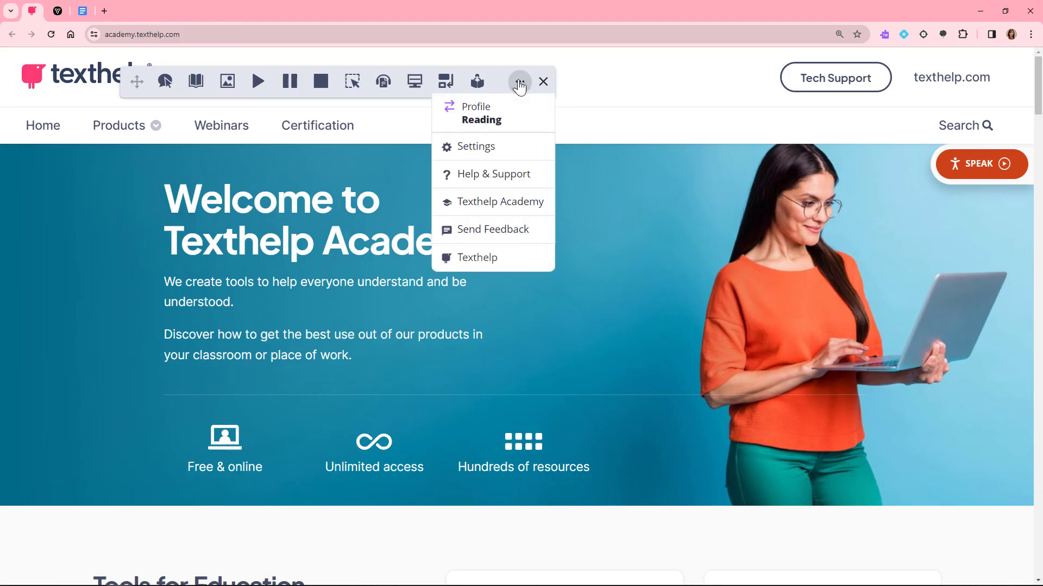
pyautogui.click(508, 117)
pyautogui.click(380, 135)
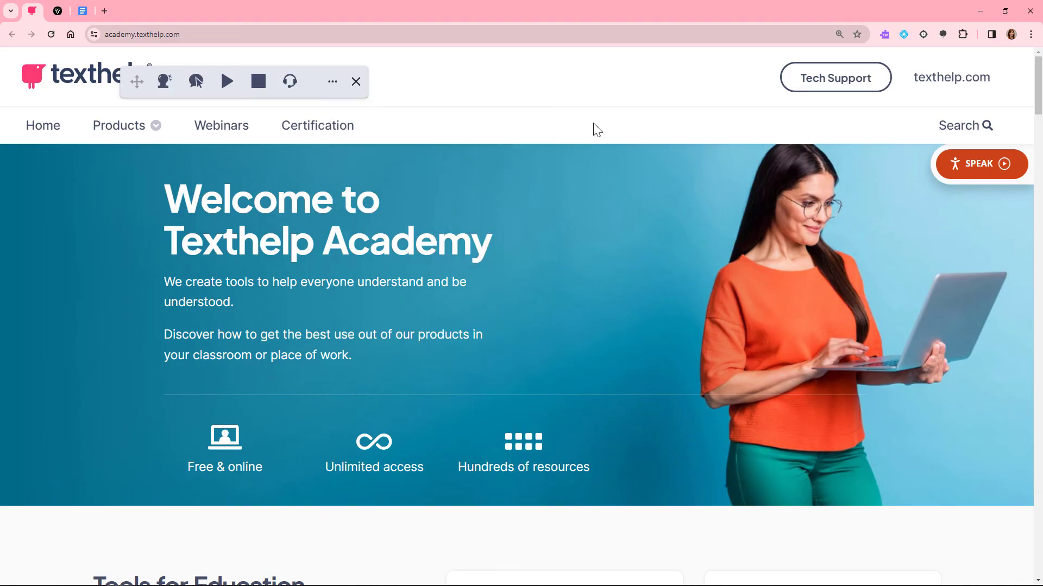
pyautogui.click(334, 84)
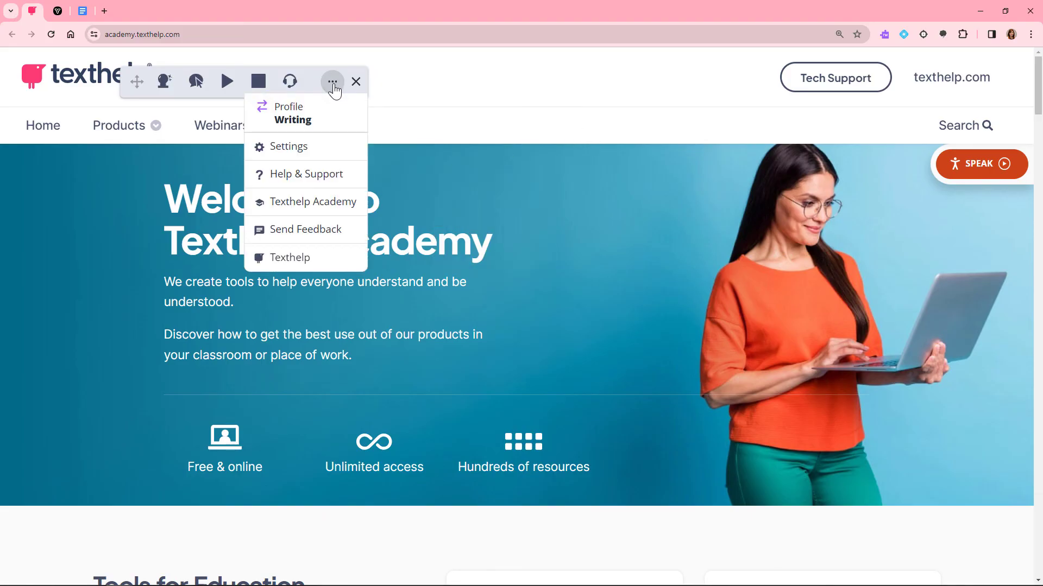
pyautogui.click(315, 116)
pyautogui.click(167, 106)
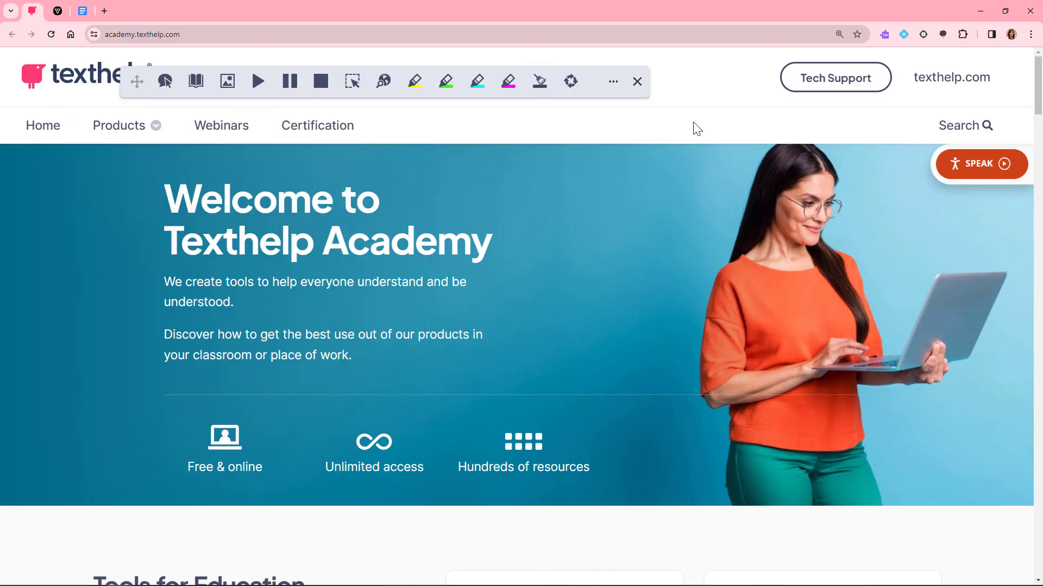